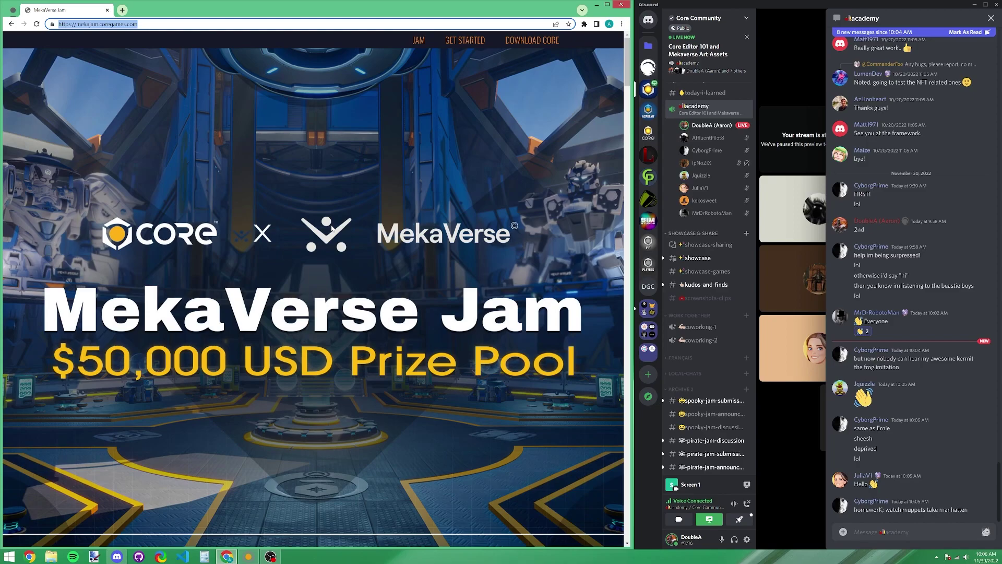
# - Scroll down the MekaVerse Jam homepage to the How the Jam Works section
pyautogui.scroll(-2, 361, 192)
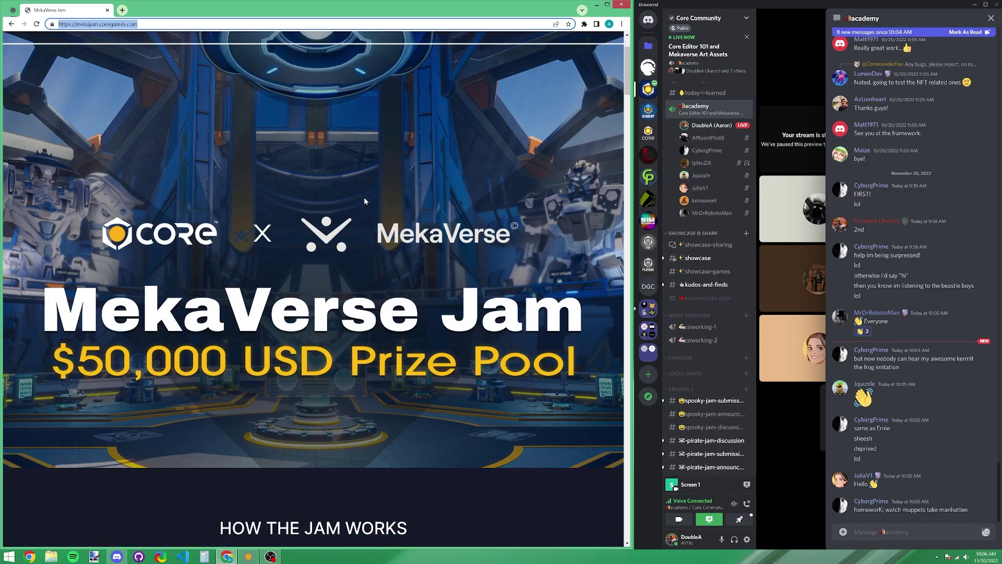
pyautogui.scroll(-6, 364, 203)
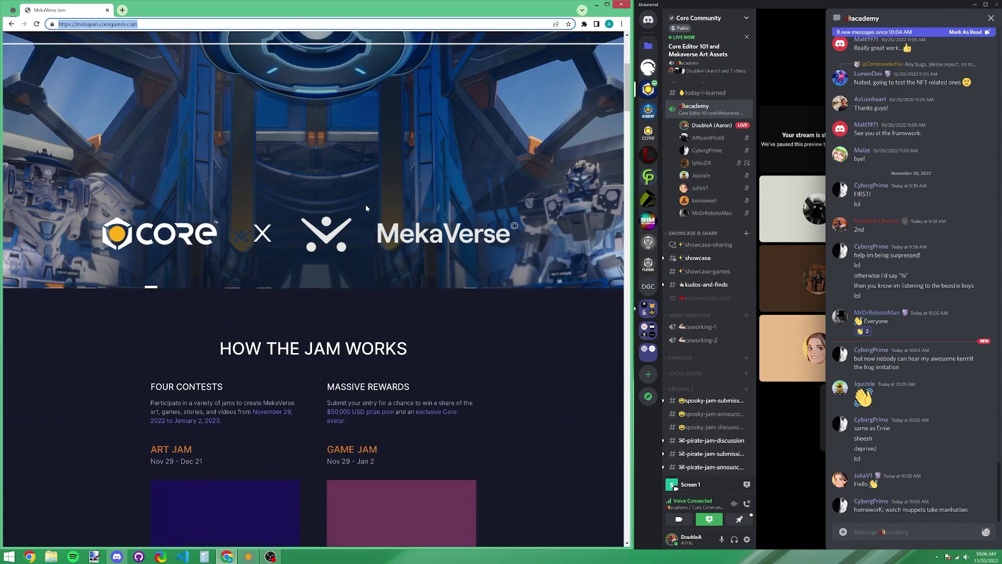
# - Jump to the Art Jam section of the MekaVerse Jam site
pyautogui.click(277, 349)
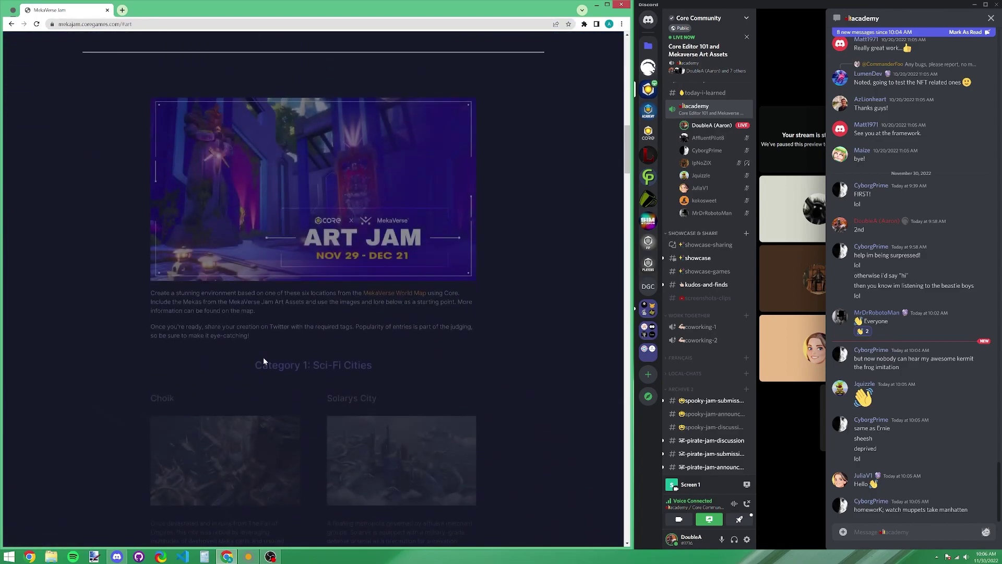
pyautogui.scroll(-3, 399, 416)
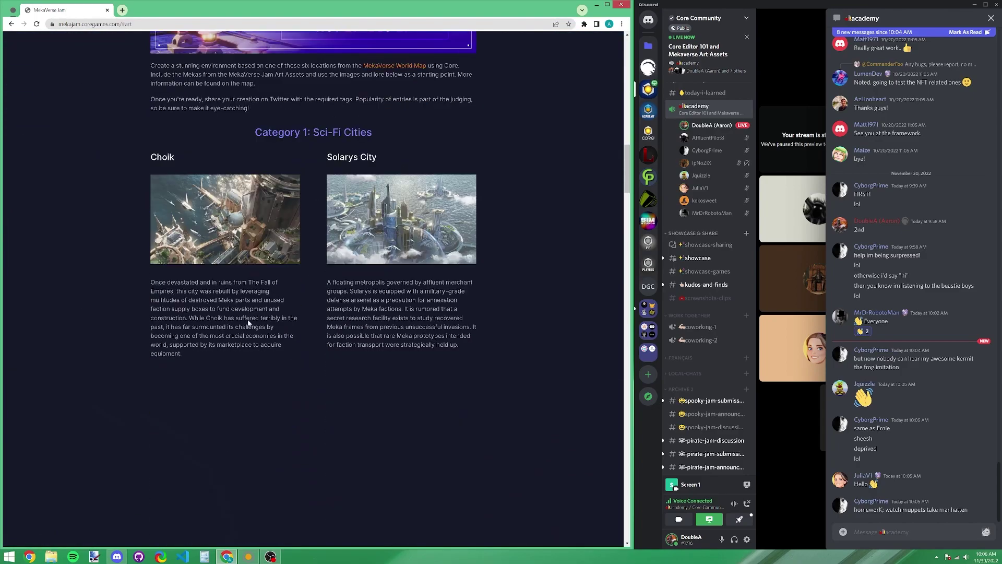
pyautogui.scroll(1, 348, 250)
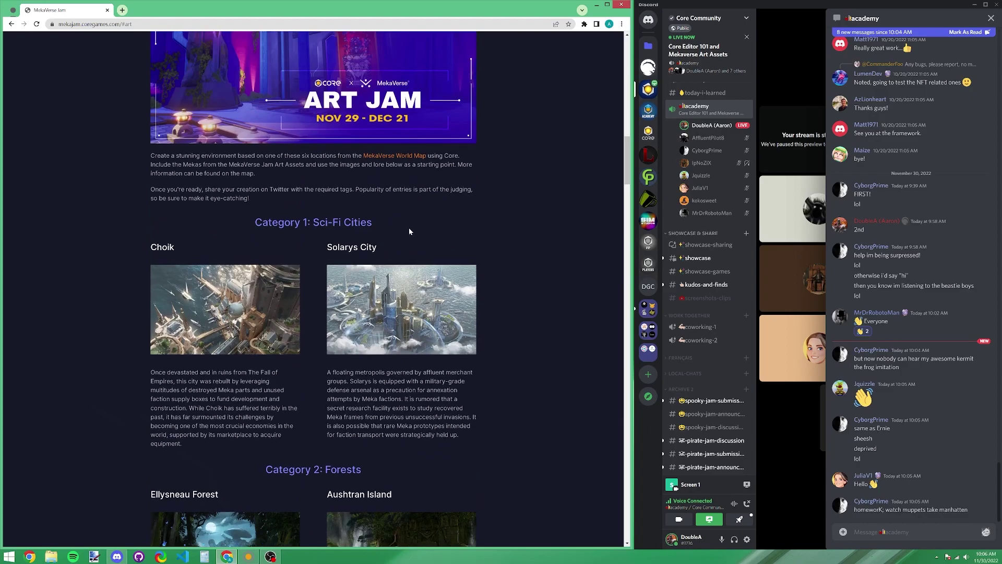
# - Read the Habyss lore on the MekaVerse World Map, then go back to Art Jam
pyautogui.click(404, 156)
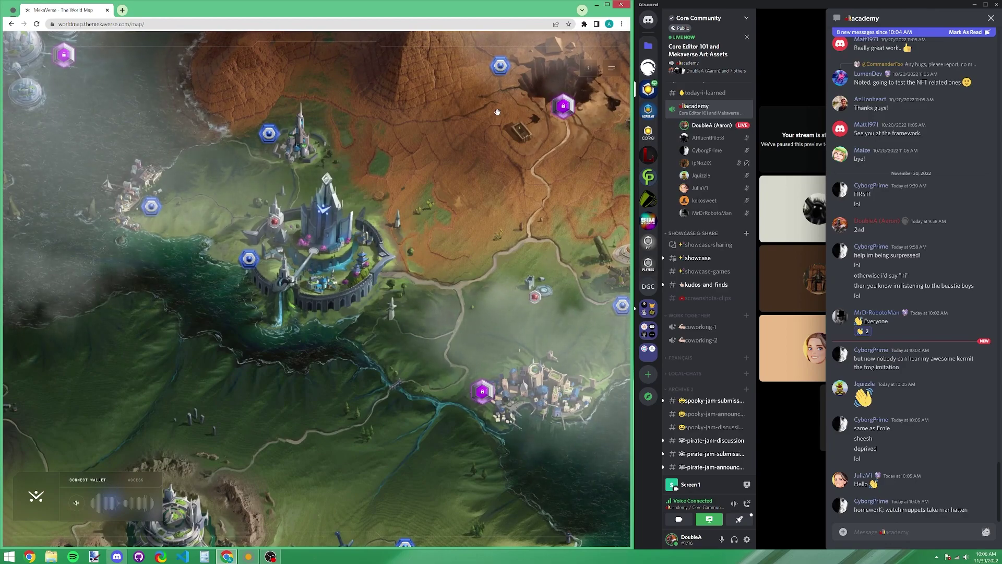
pyautogui.click(501, 71)
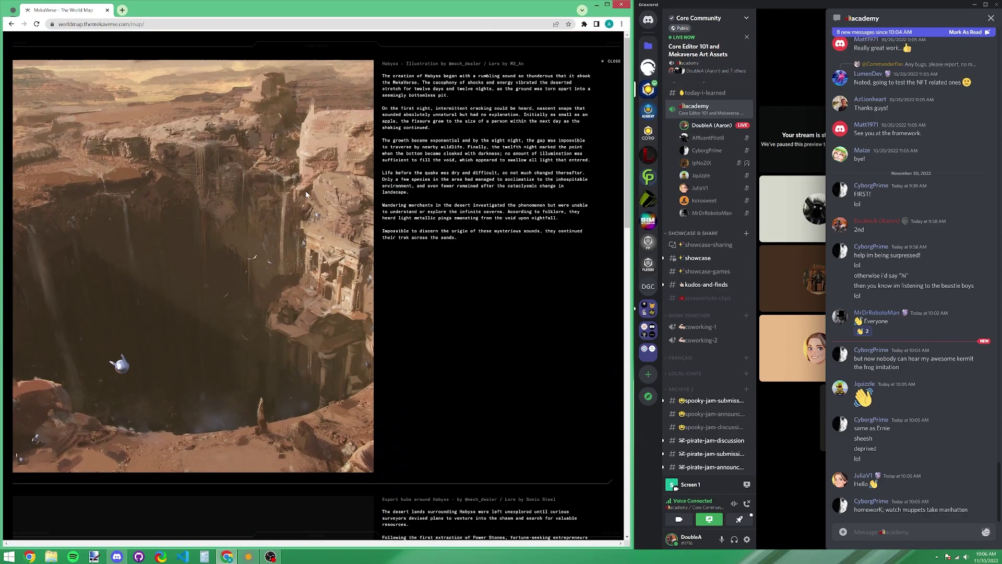
pyautogui.click(12, 25)
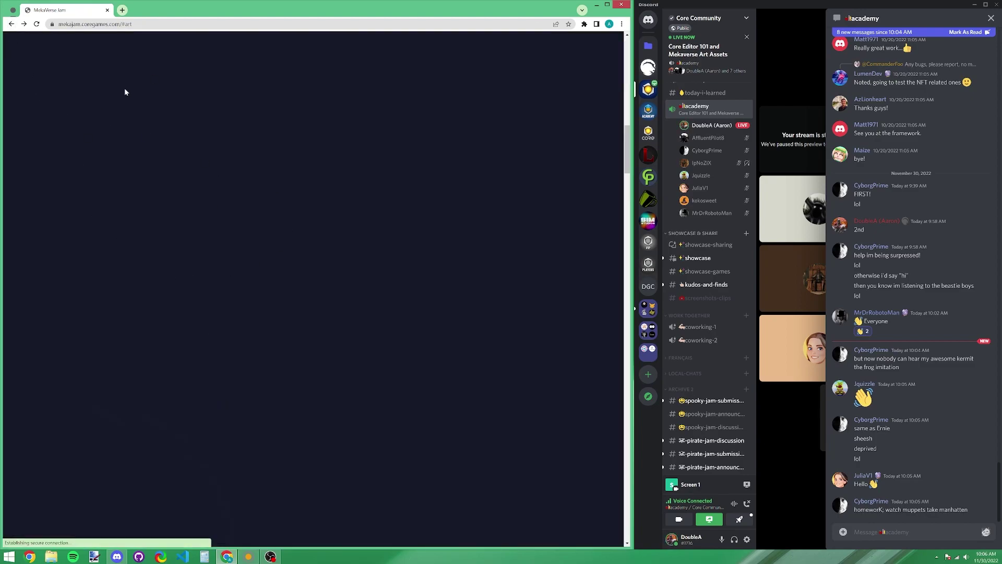
# - Scroll the Art Jam page past categories and rewards to the Get Started section
pyautogui.scroll(-2, 412, 304)
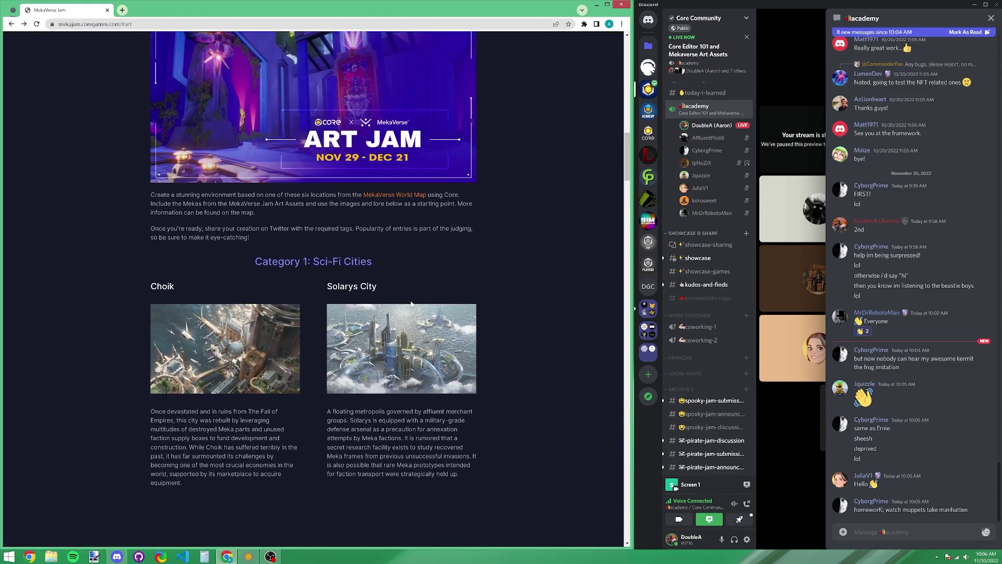
pyautogui.scroll(-3, 331, 252)
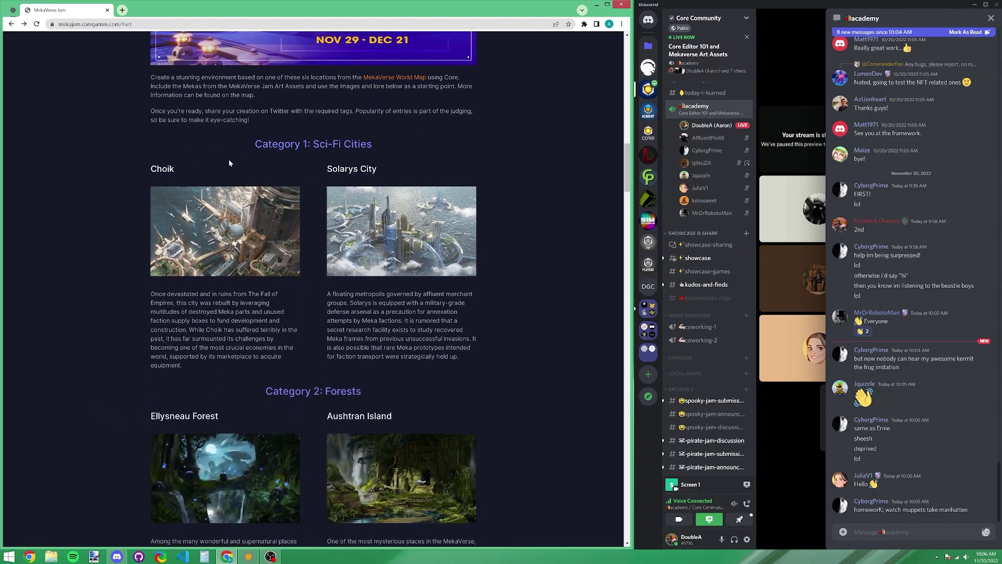
pyautogui.scroll(-7, 309, 215)
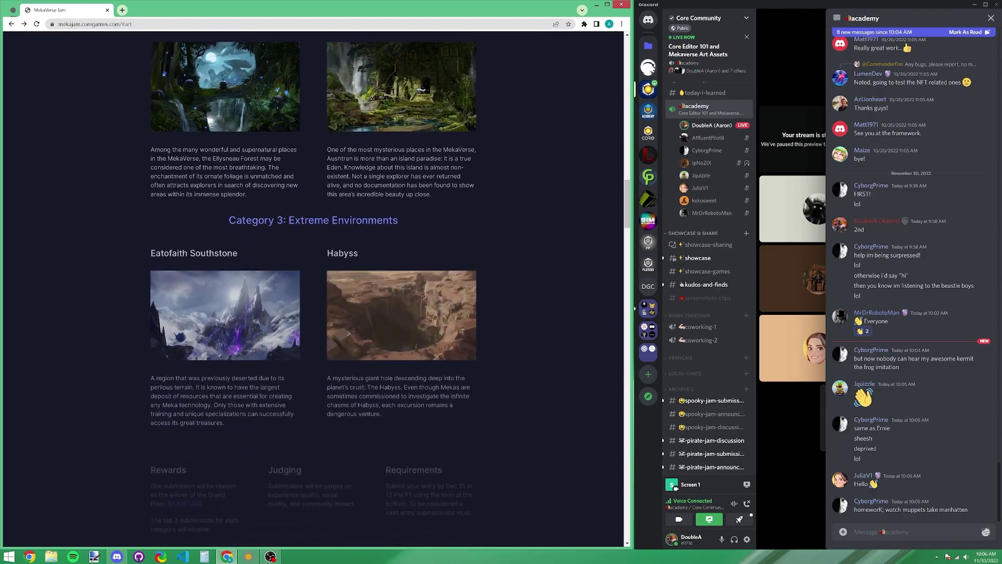
pyautogui.scroll(-2, 321, 300)
pyautogui.scroll(3, 321, 295)
pyautogui.scroll(-4, 321, 293)
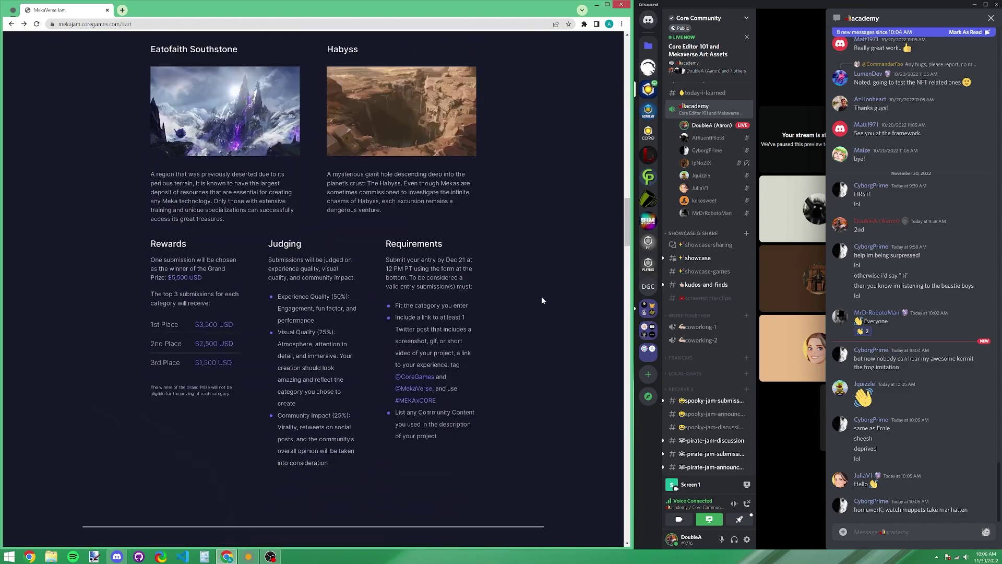
pyautogui.moveTo(628, 218); pyautogui.dragTo(628, 401)
pyautogui.scroll(8, 368, 262)
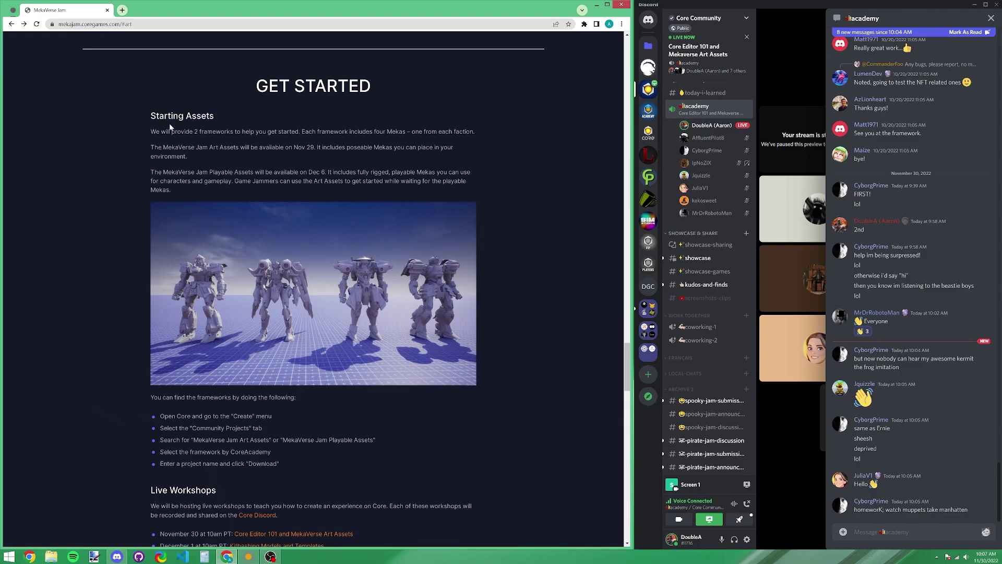
# - Switch to Core and show the My Projects list under CREATE
pyautogui.click(249, 558)
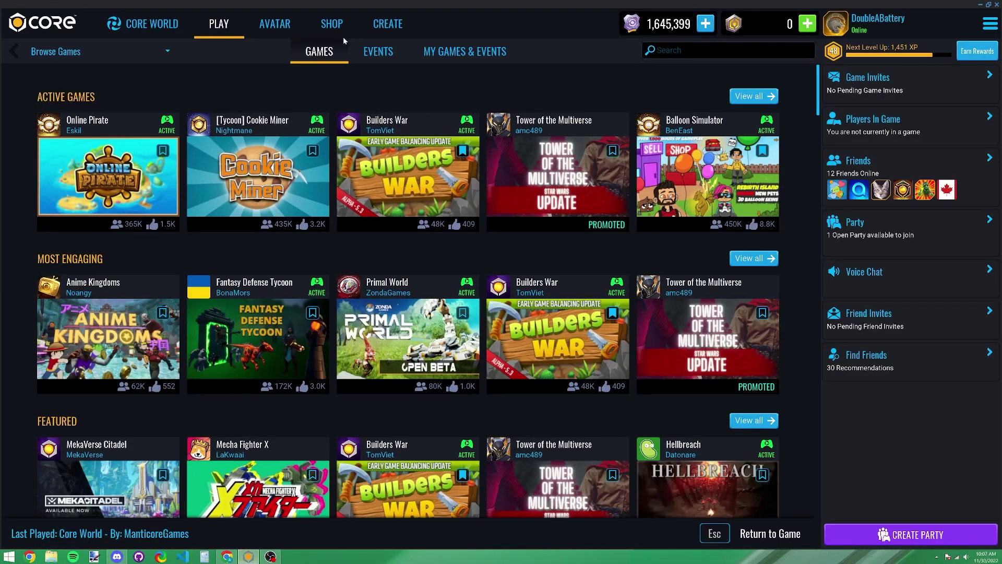
pyautogui.click(381, 34)
pyautogui.moveTo(311, 151)
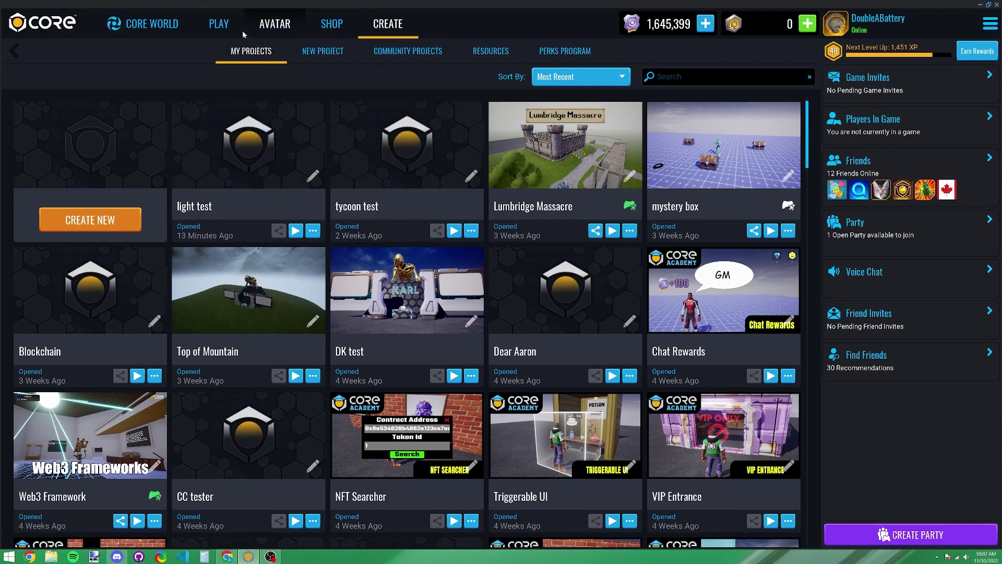
# - Glance at the PLAY games, return to My Projects, and start CREATE NEW
pyautogui.click(219, 26)
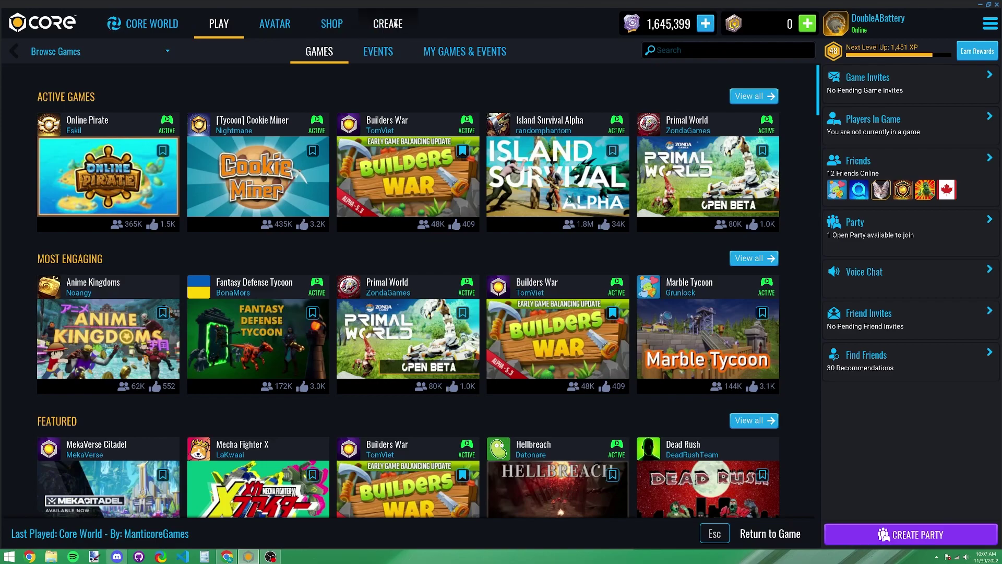
pyautogui.click(395, 23)
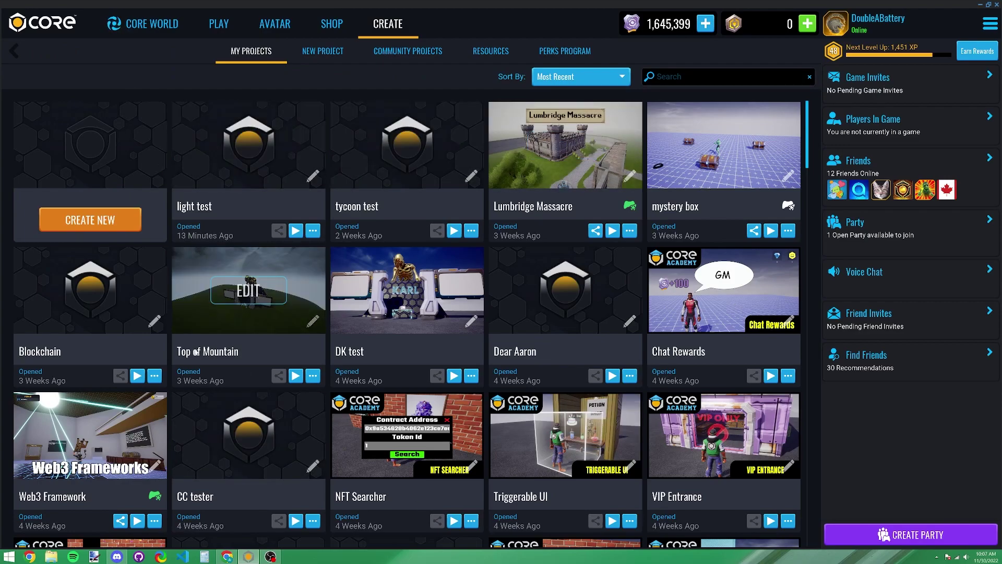
pyautogui.scroll(-2, 467, 282)
pyautogui.scroll(2, 465, 277)
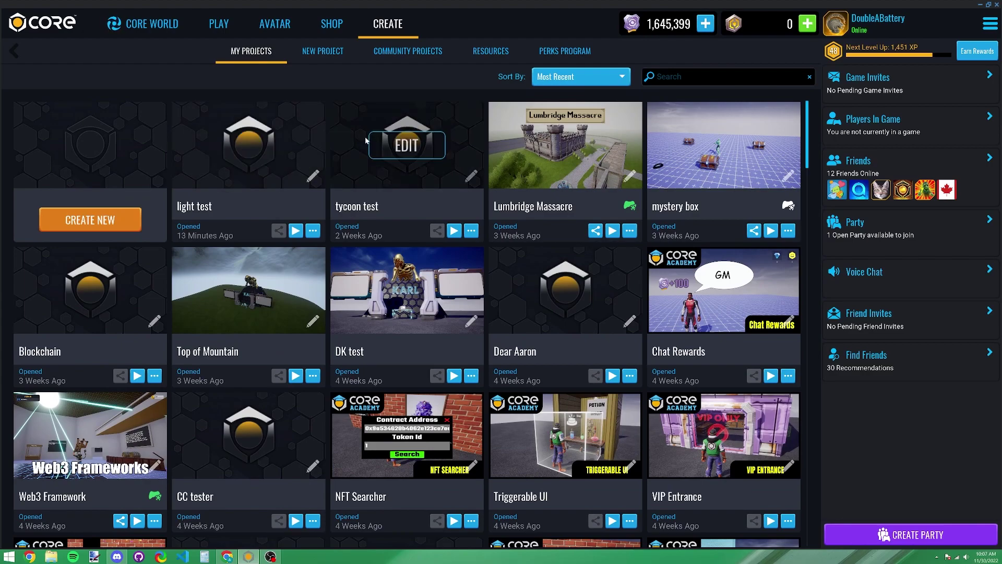
pyautogui.click(111, 223)
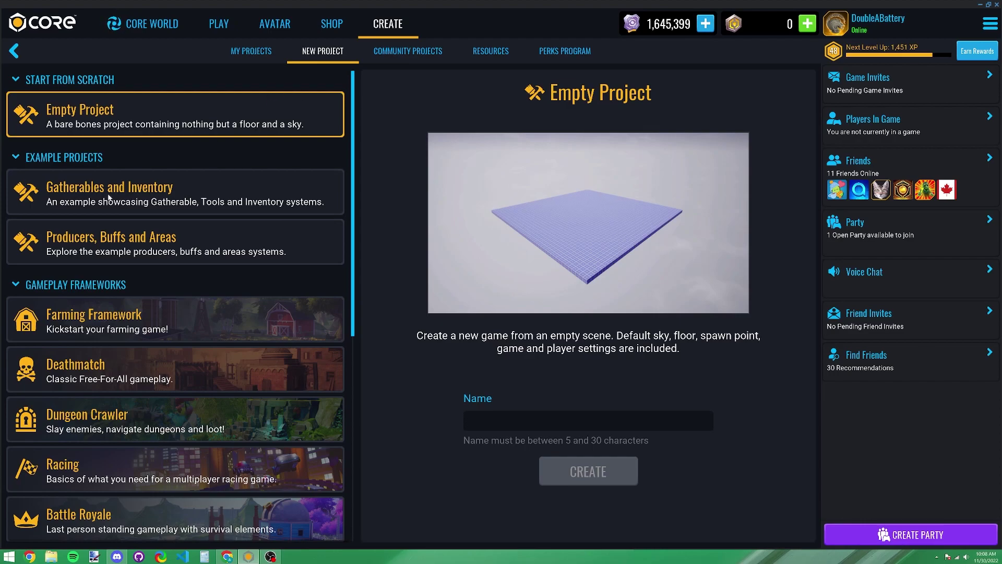
# - Browse the new-project templates and select the Deathmatch framework
pyautogui.scroll(-3, 118, 192)
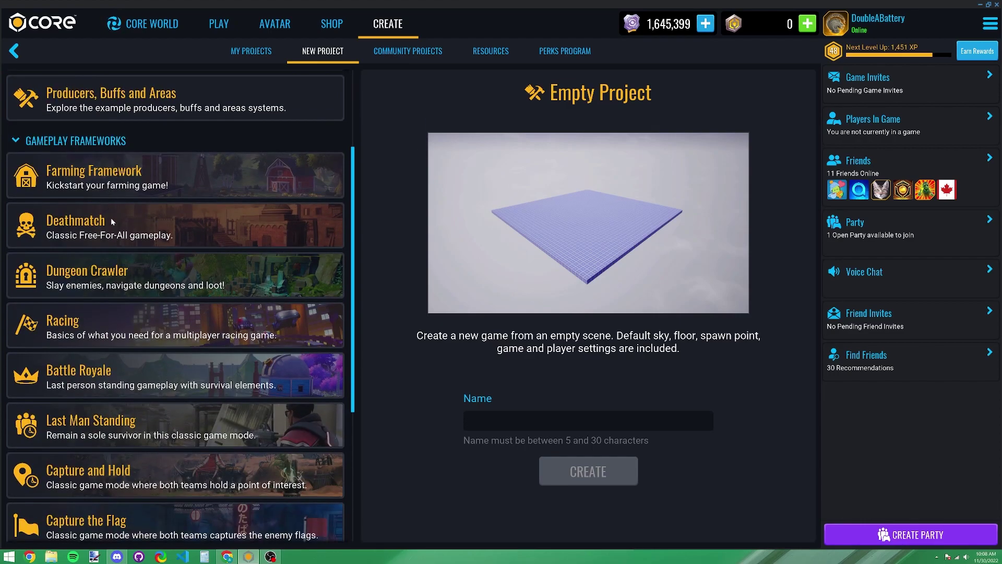
pyautogui.scroll(-2, 114, 243)
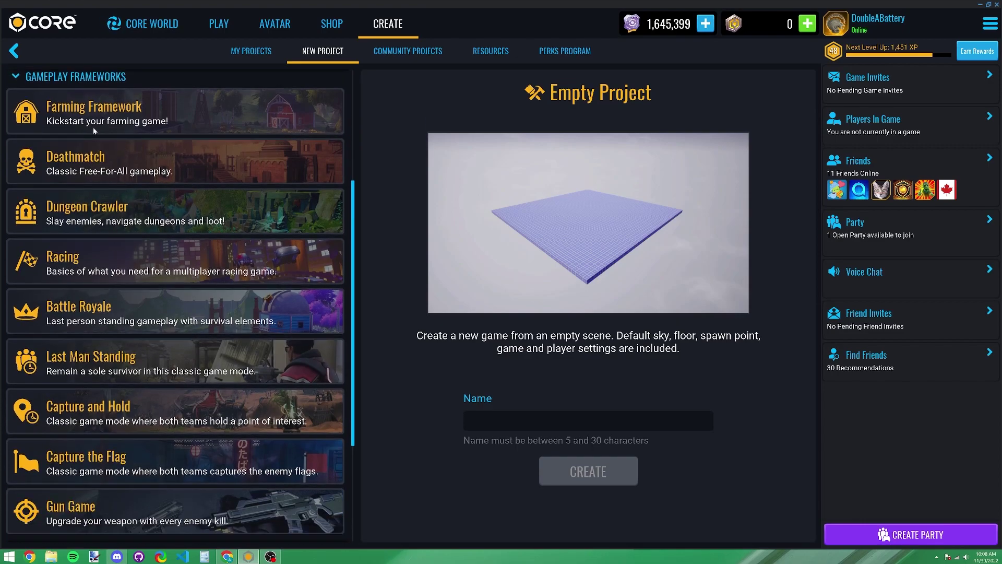
pyautogui.click(34, 168)
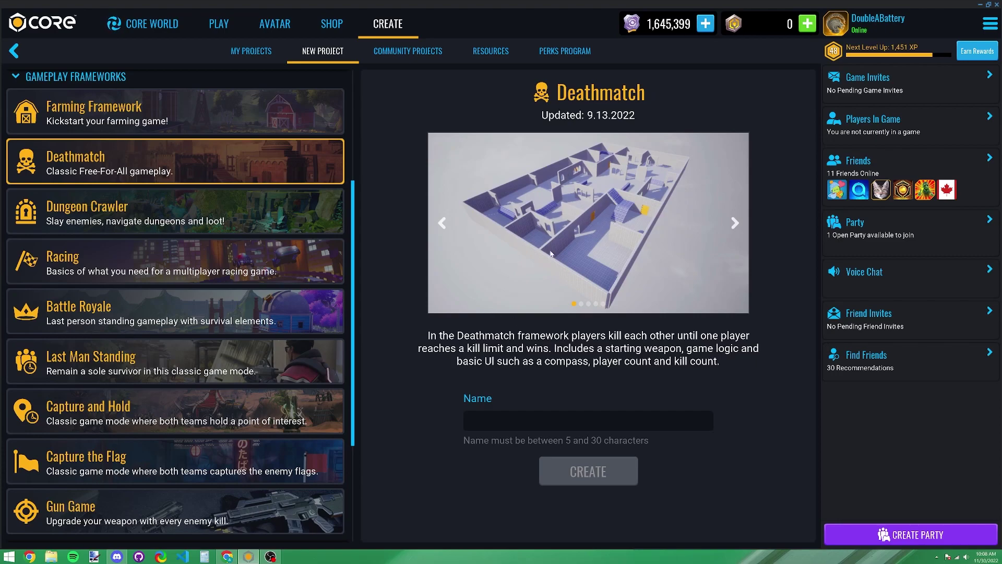
pyautogui.scroll(-1, 111, 218)
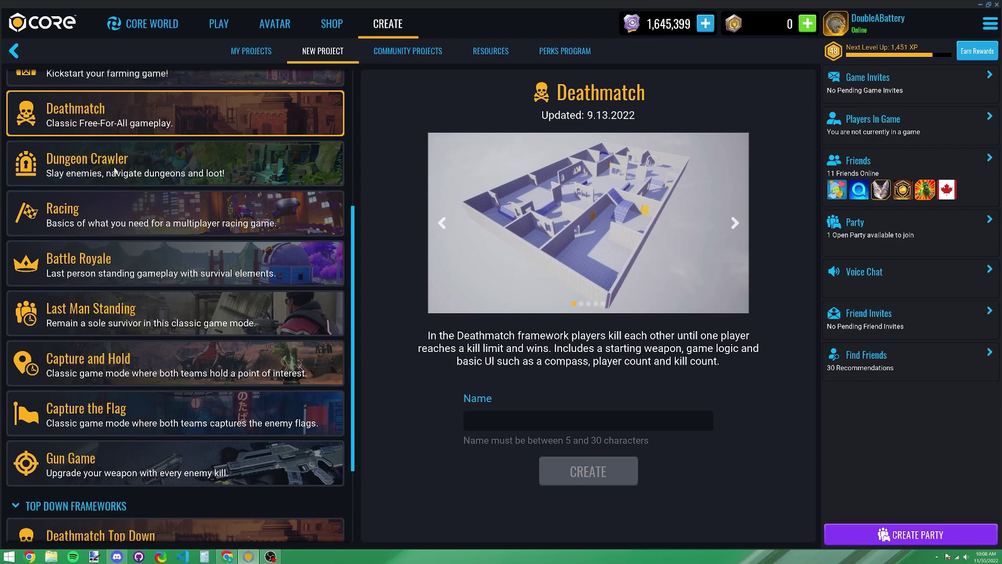
pyautogui.scroll(1, 135, 207)
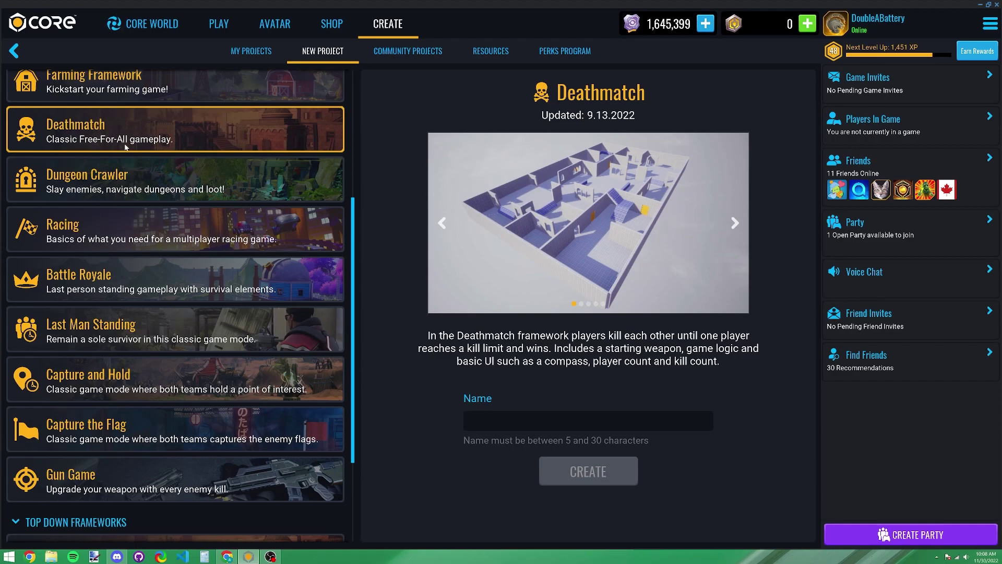
pyautogui.scroll(5, 145, 271)
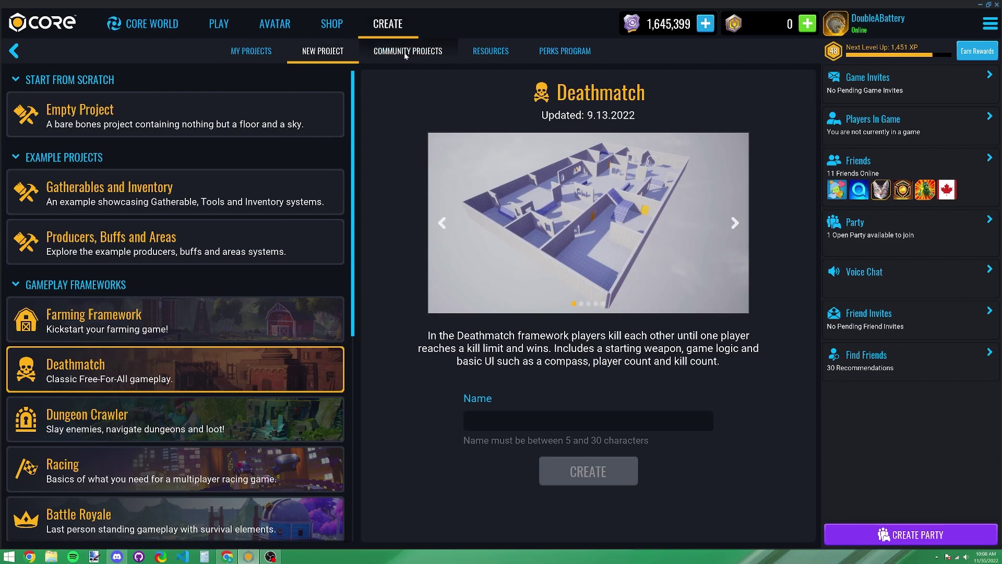
# - Go through My Projects and New Project to the Community Projects tab
pyautogui.click(266, 52)
pyautogui.click(329, 52)
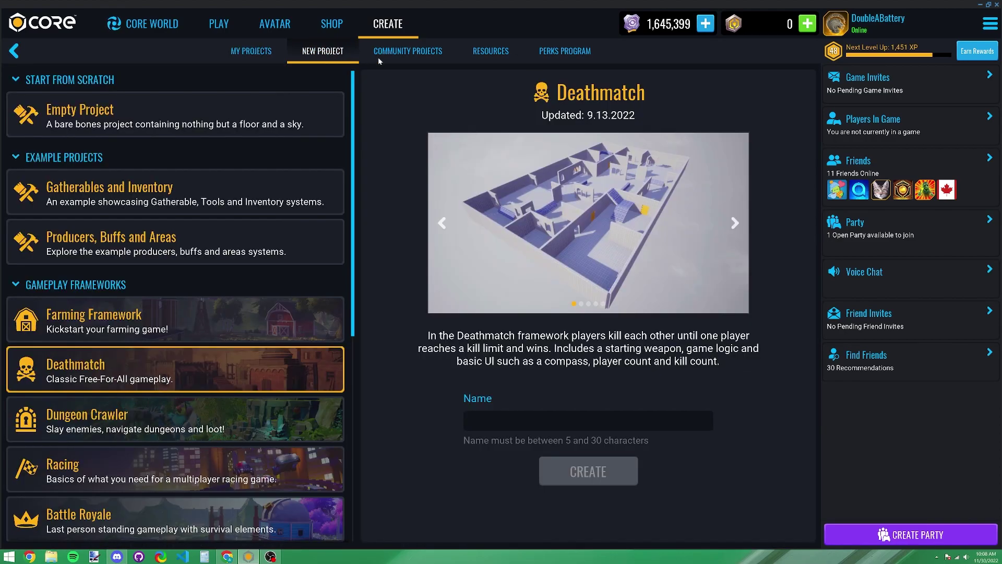
pyautogui.click(412, 55)
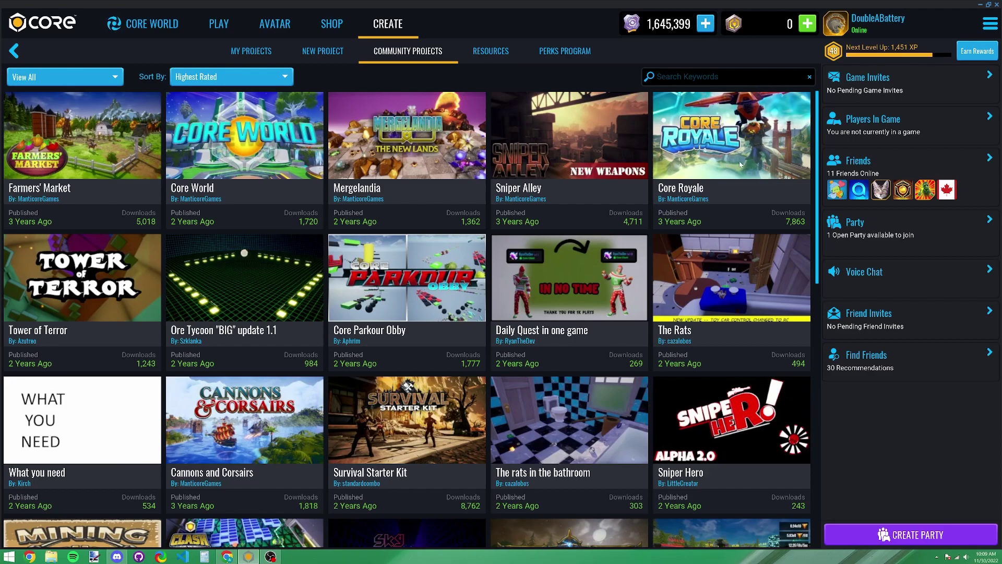
# - Search the community projects for 'meka' to show only MekaVerse Jam Art Assets
pyautogui.click(688, 77)
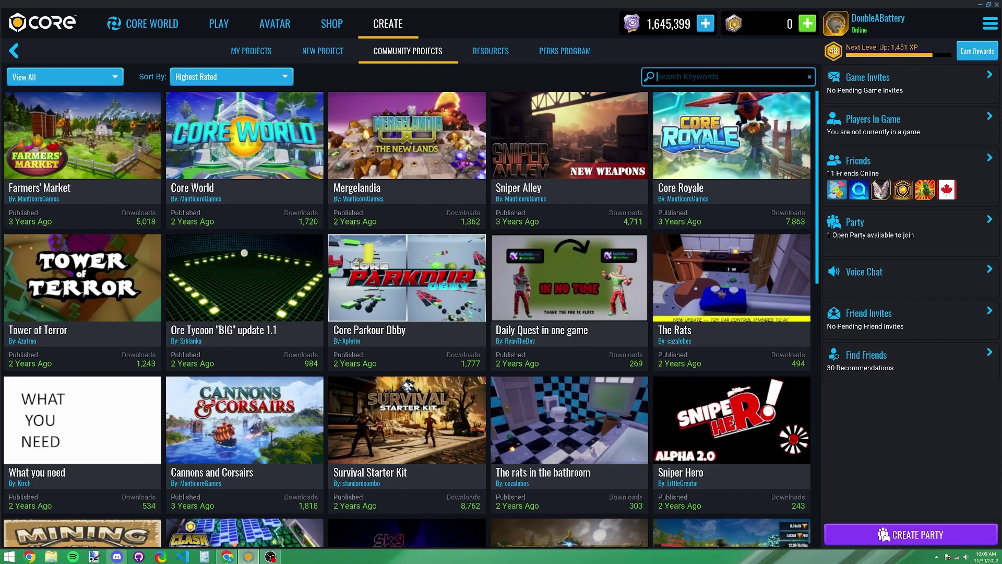
pyautogui.write('ka')
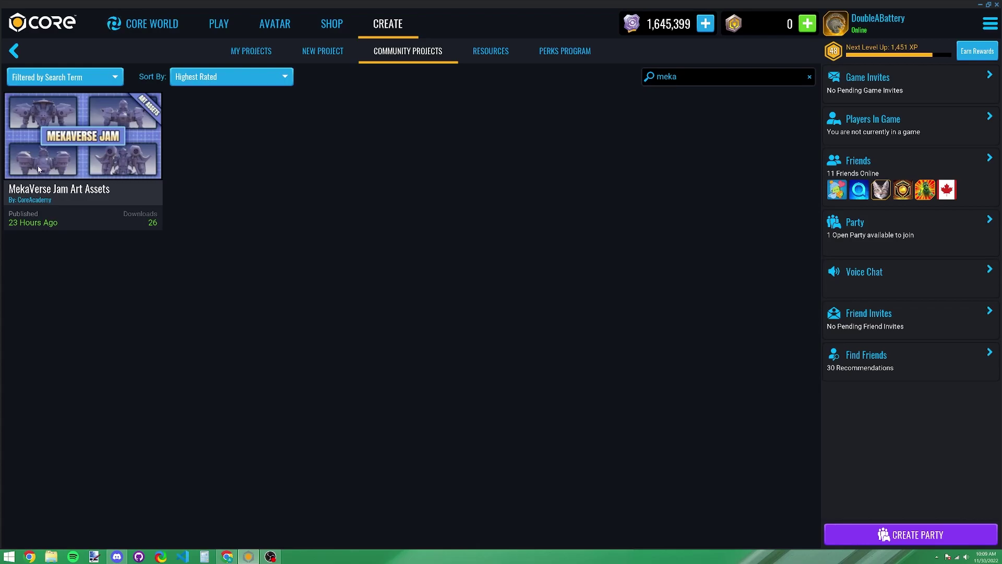
# - Download MekaVerse Jam Art Assets as a new project named 'MekaVerse Jam'
pyautogui.click(87, 141)
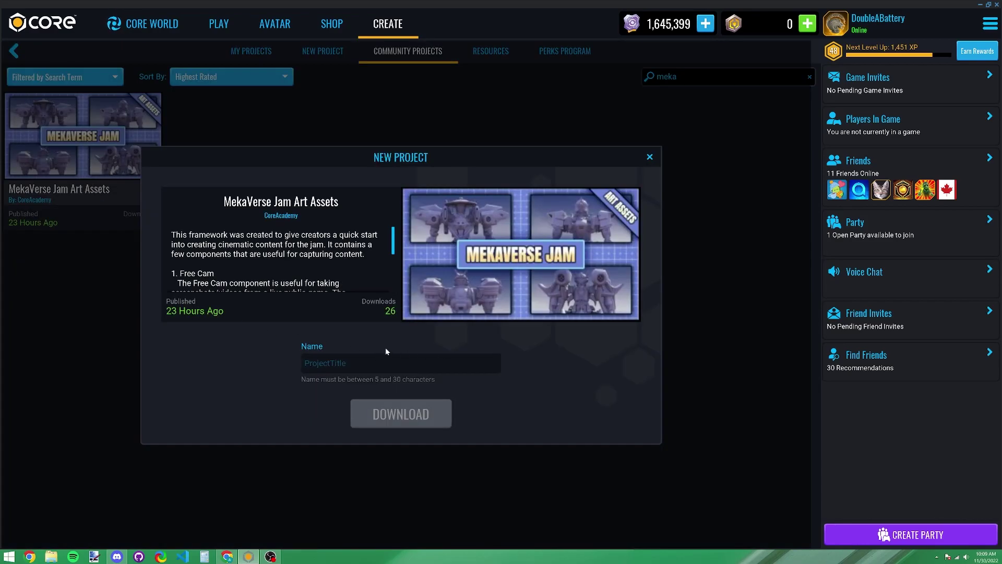
pyautogui.write('MekaVerse Jam')
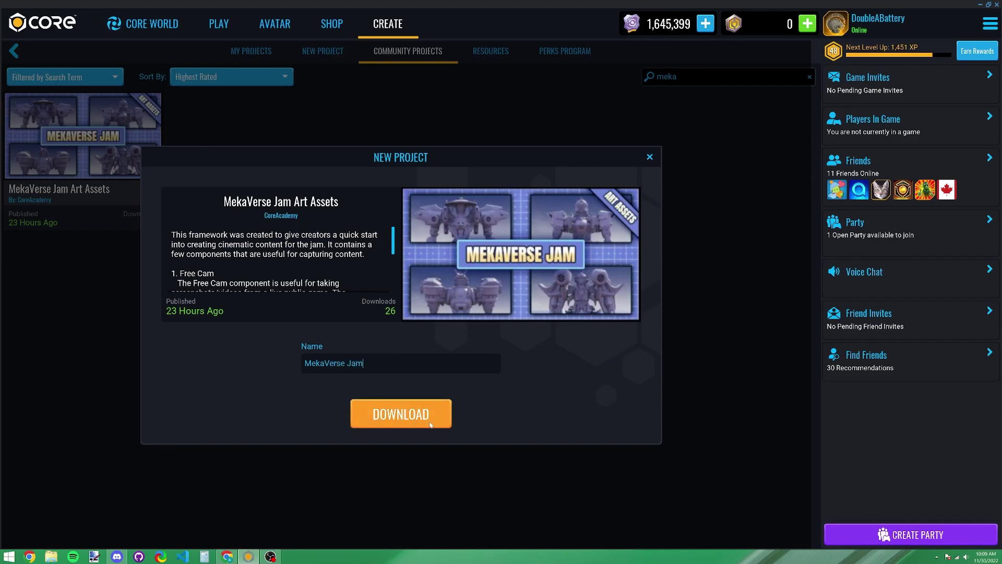
pyautogui.click(435, 416)
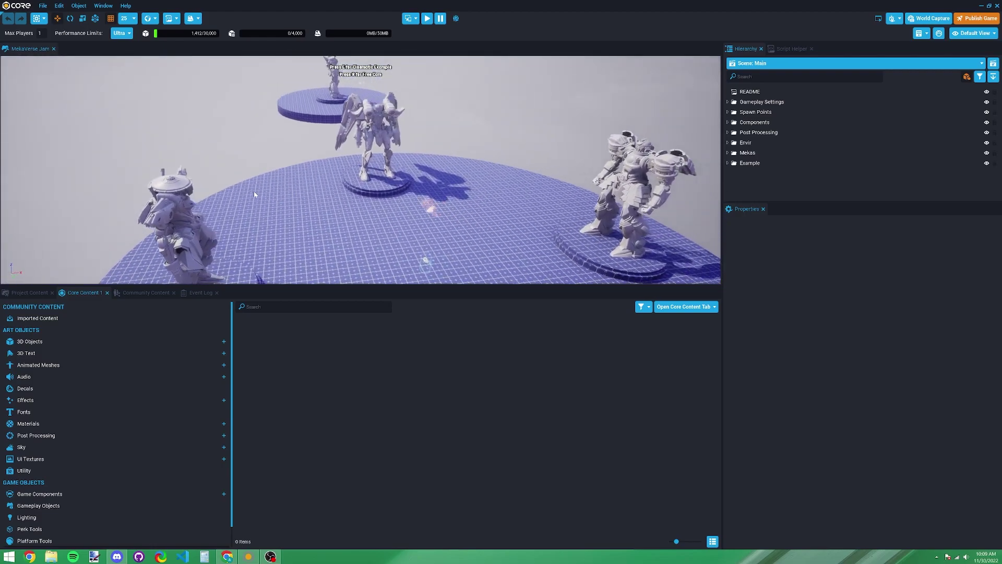
# - Make the viewport taller, restore and widen the editor beside Discord, then orbit the camera
pyautogui.moveTo(371, 287); pyautogui.dragTo(369, 346)
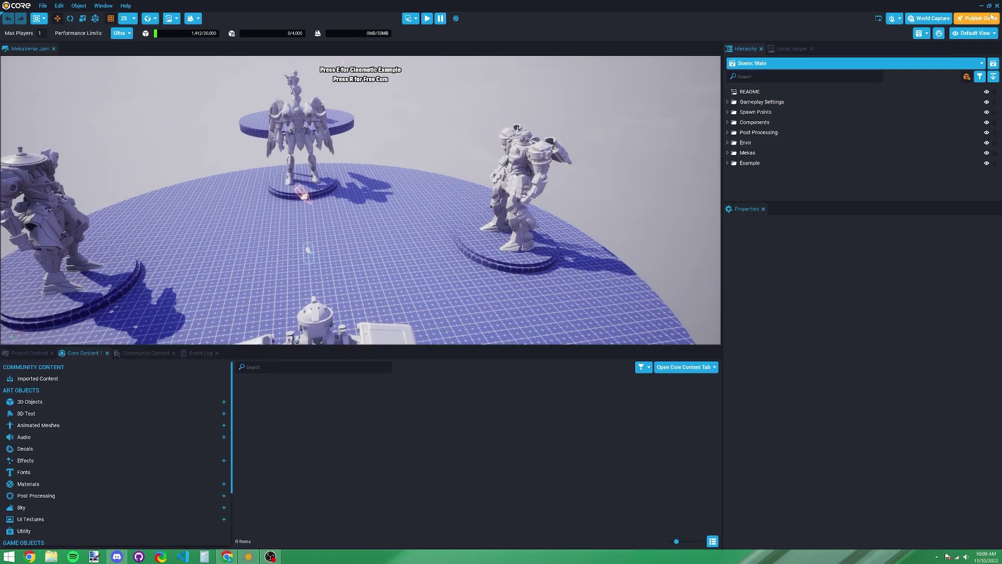
pyautogui.click(989, 6)
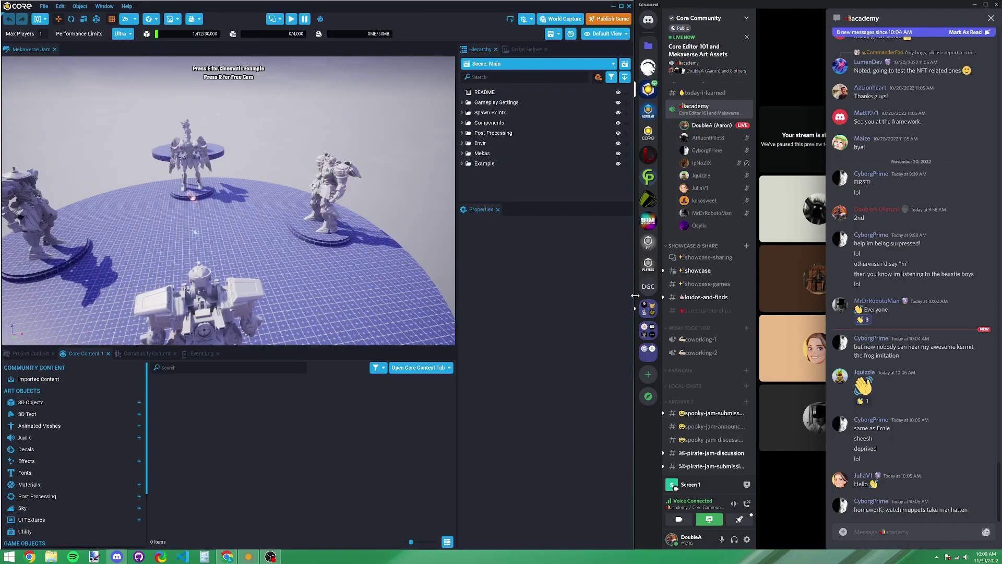
pyautogui.moveTo(632, 292); pyautogui.dragTo(822, 298)
pyautogui.moveTo(370, 218); pyautogui.dragTo(246, 225, button='right')
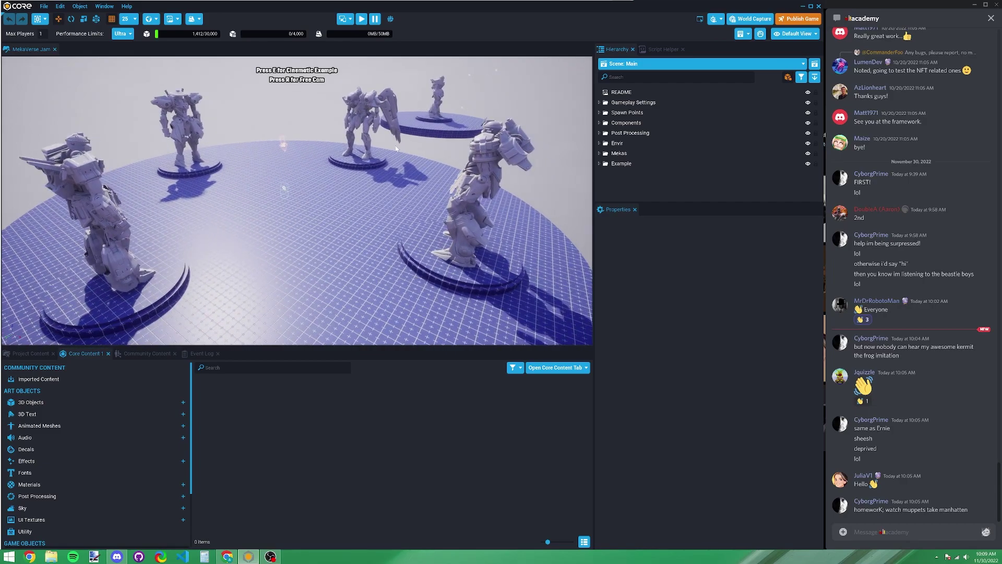
pyautogui.moveTo(395, 148); pyautogui.dragTo(376, 145, button='right')
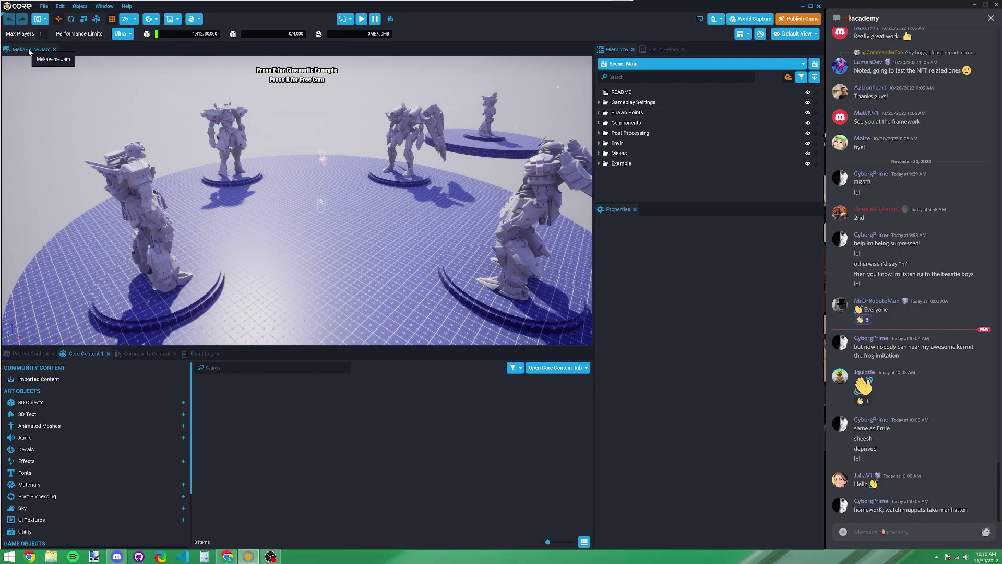
# - Zoom and orbit the viewport camera to frame one Meka robot up close
pyautogui.scroll(5, 320, 211)
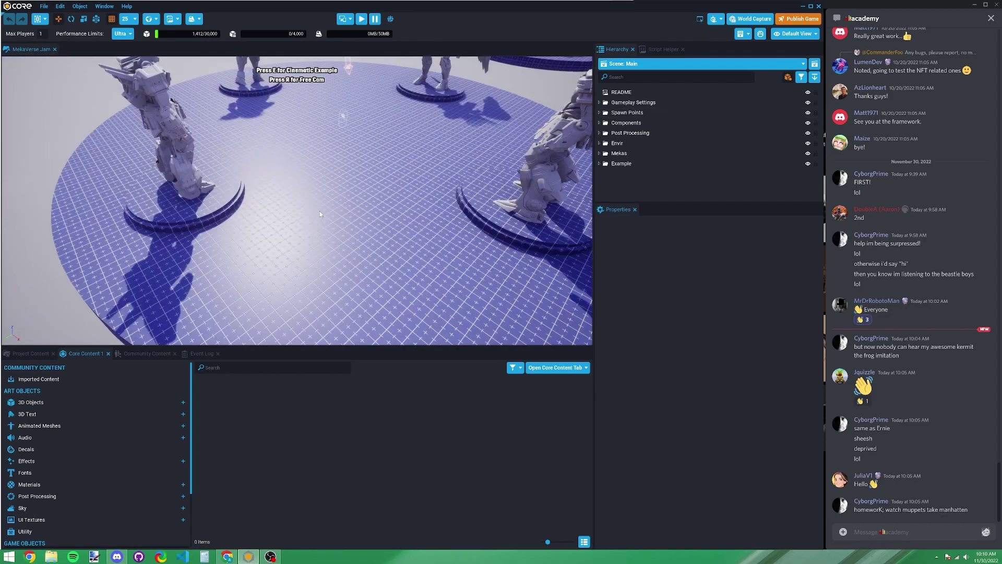
pyautogui.scroll(-4, 319, 211)
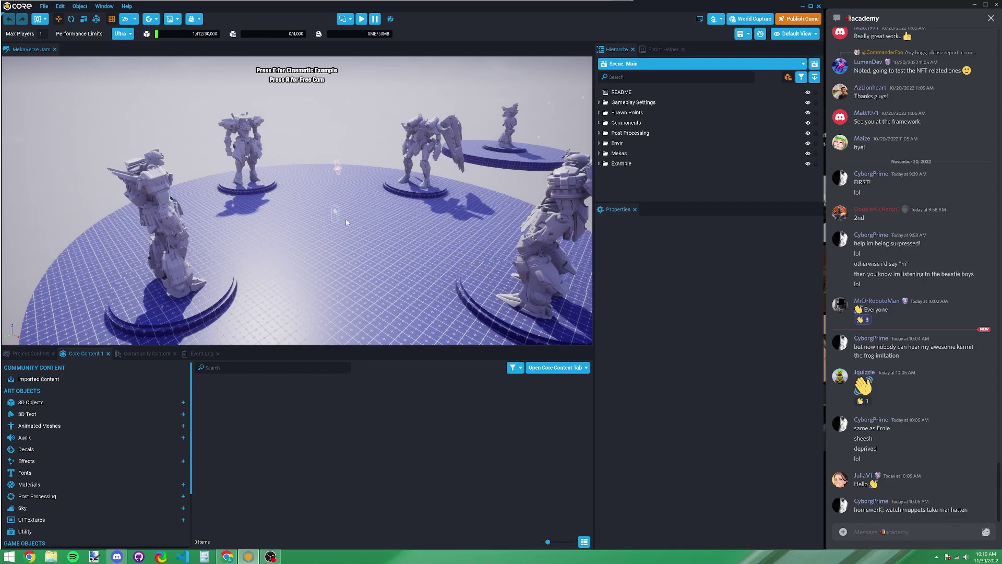
pyautogui.click(107, 7)
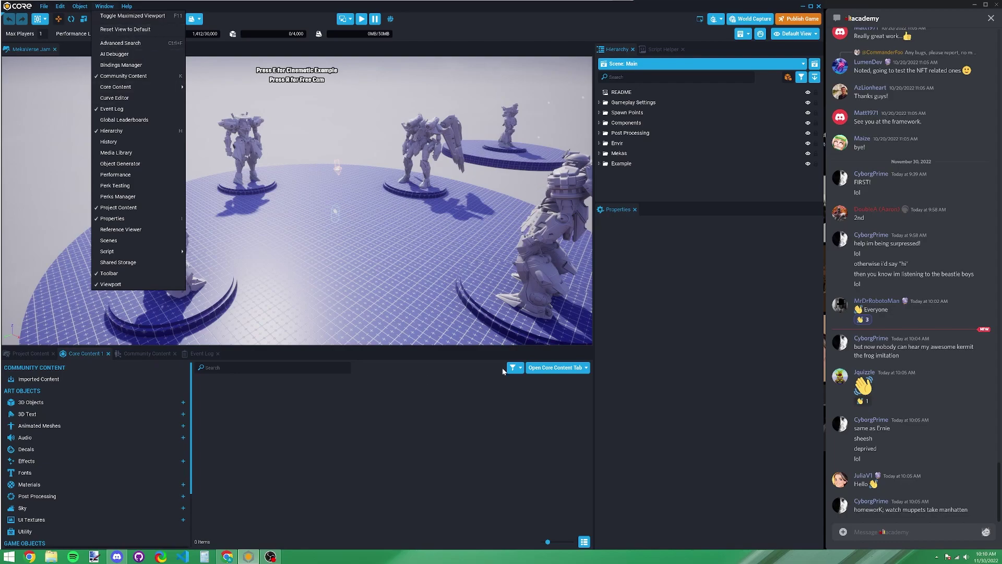
pyautogui.click(386, 402)
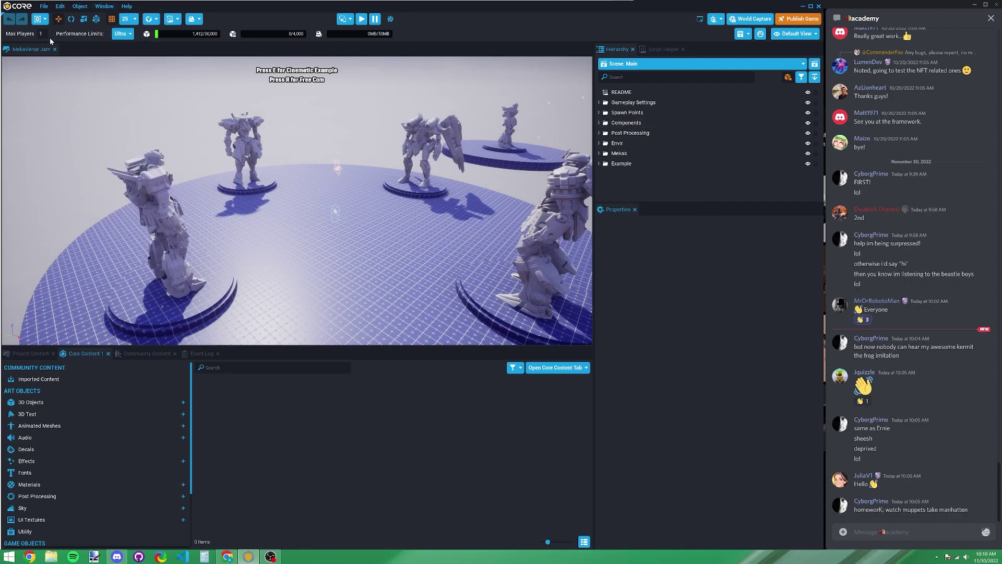
pyautogui.moveTo(277, 190); pyautogui.dragTo(295, 206, button='right')
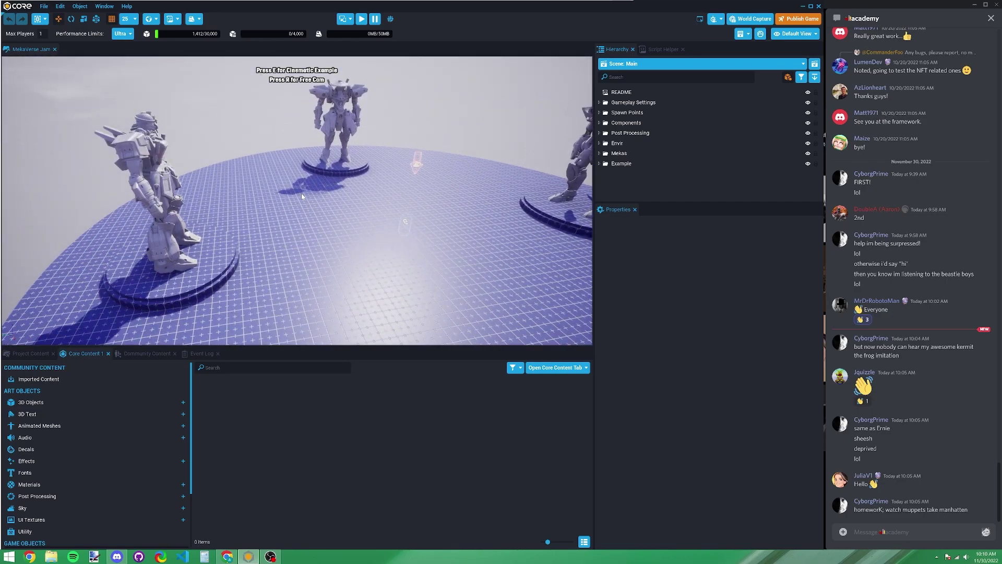
pyautogui.moveTo(301, 196); pyautogui.dragTo(525, 179, button='right')
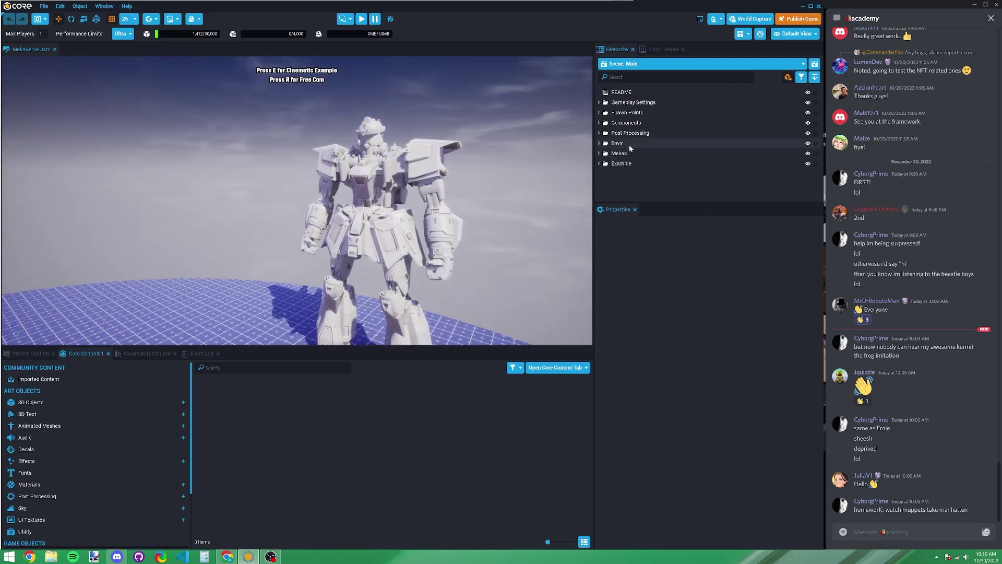
# - Expand Mekas (F9, GAI, MI, OG), select the robot's chest, and enlarge the Hierarchy to browse its parts
pyautogui.click(600, 153)
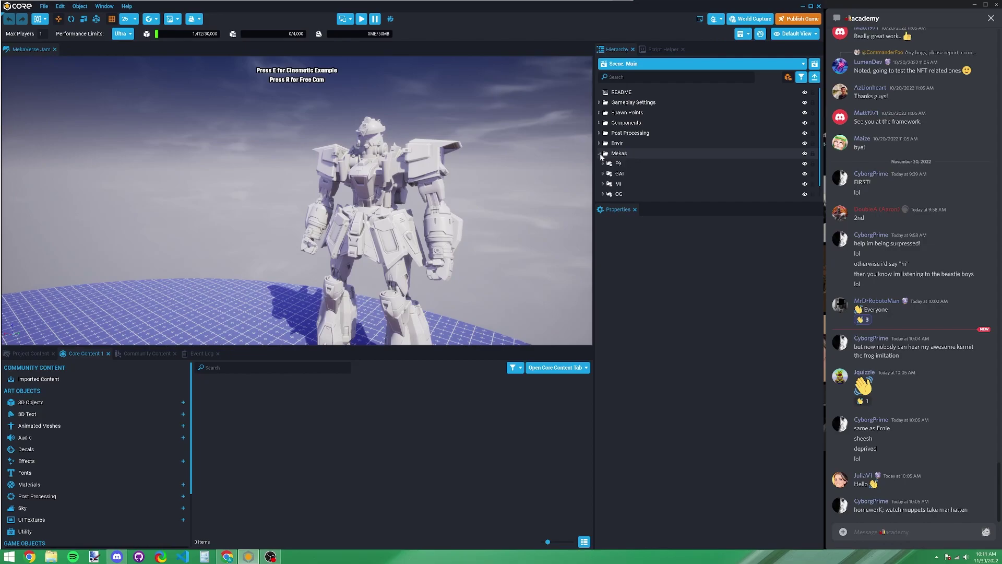
pyautogui.click(374, 183)
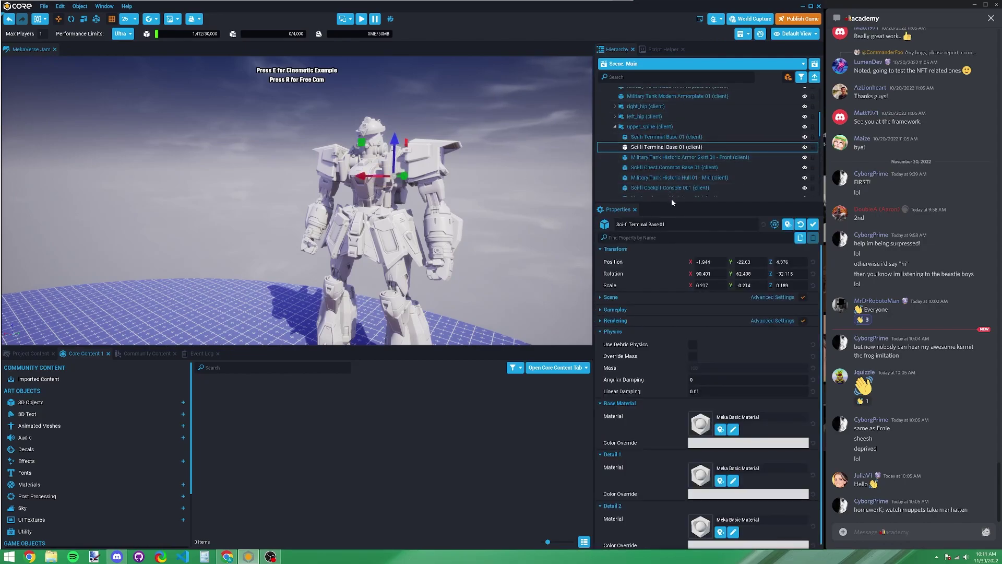
pyautogui.moveTo(671, 203); pyautogui.dragTo(670, 322)
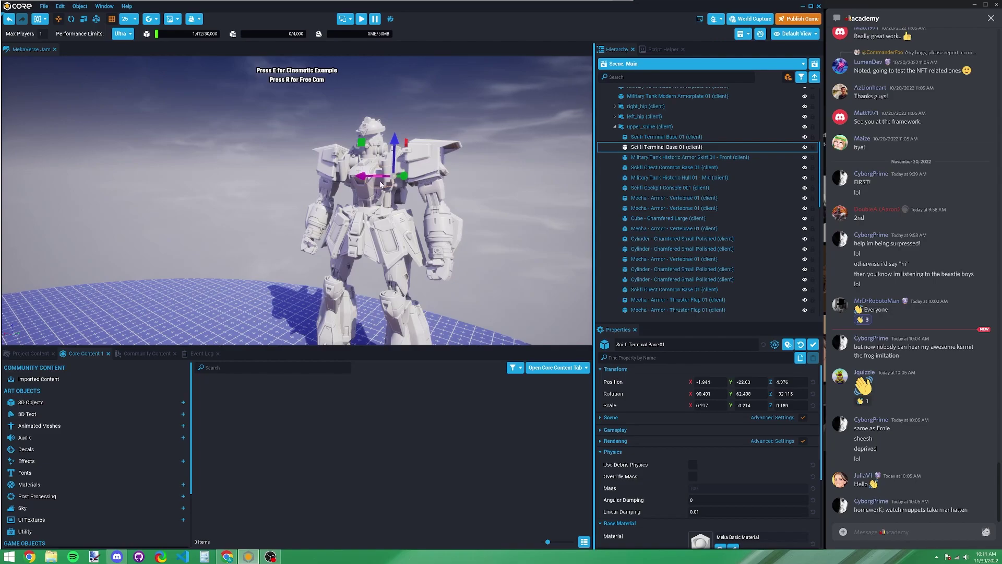
pyautogui.scroll(2, 675, 151)
pyautogui.scroll(4, 681, 153)
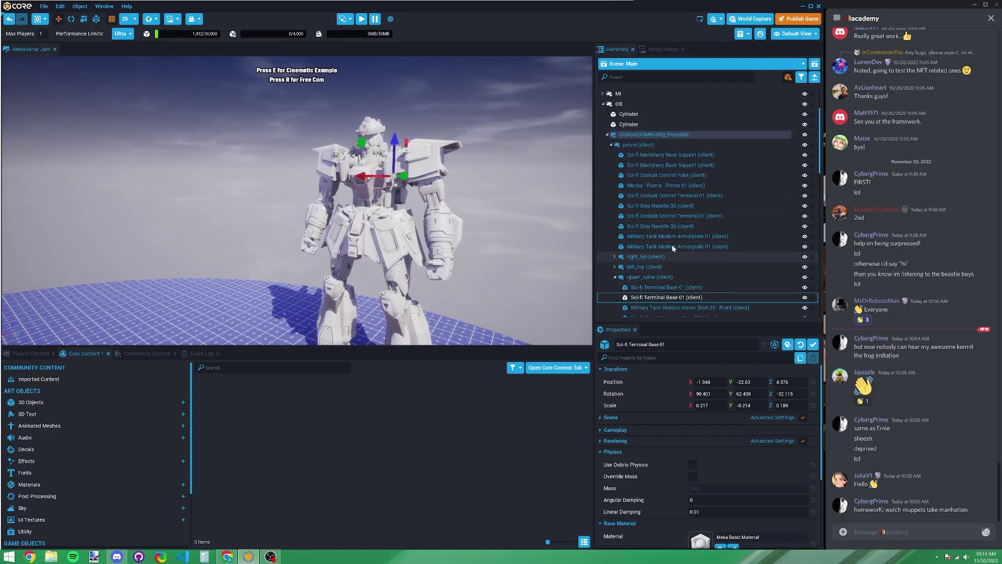
pyautogui.scroll(-1, 666, 242)
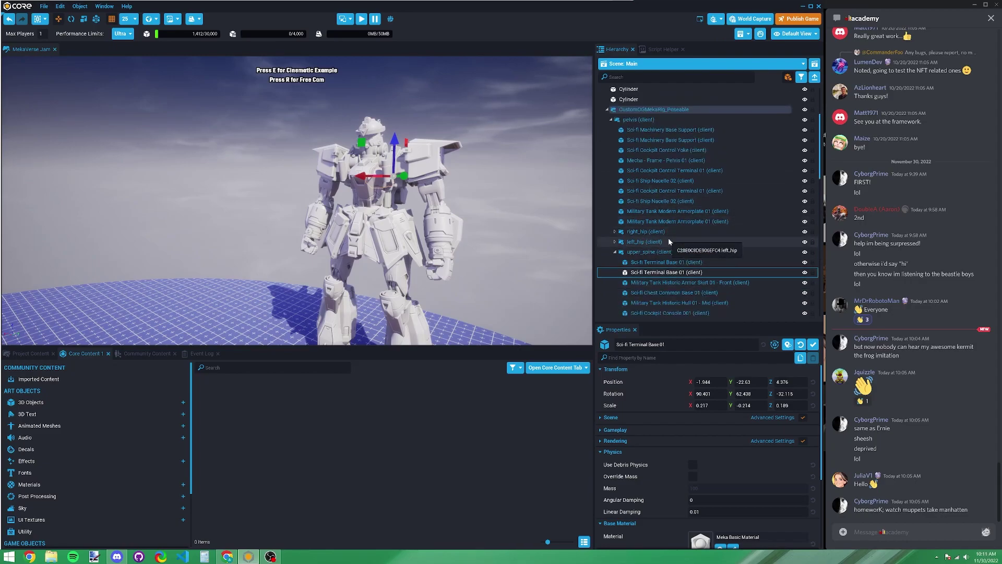